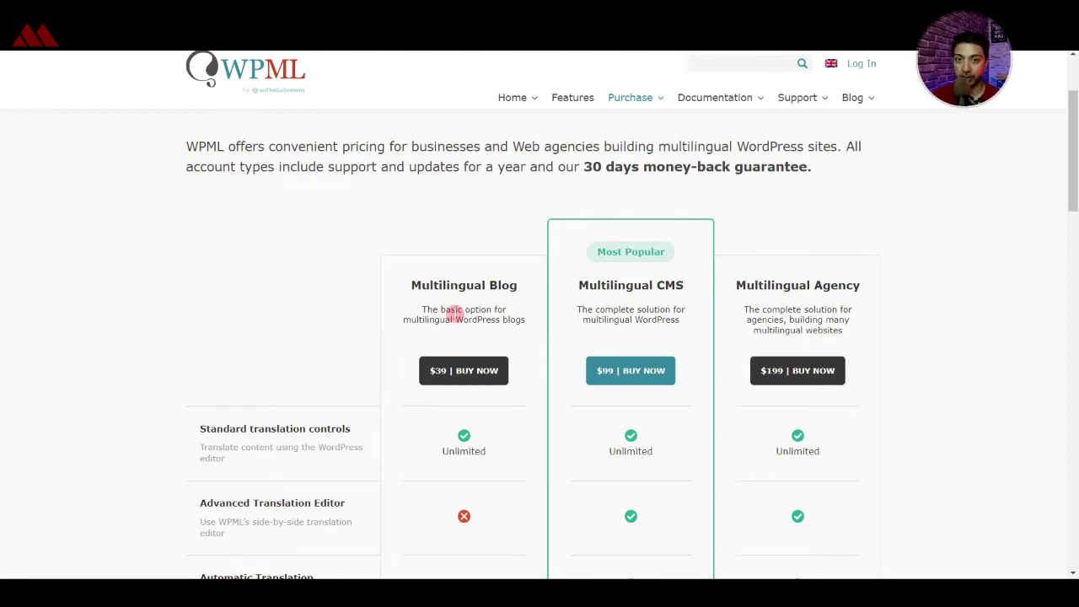
# Step: Scroll the WPML pricing page down to the plan feature comparison table
pyautogui.scroll(-5, 455, 311)
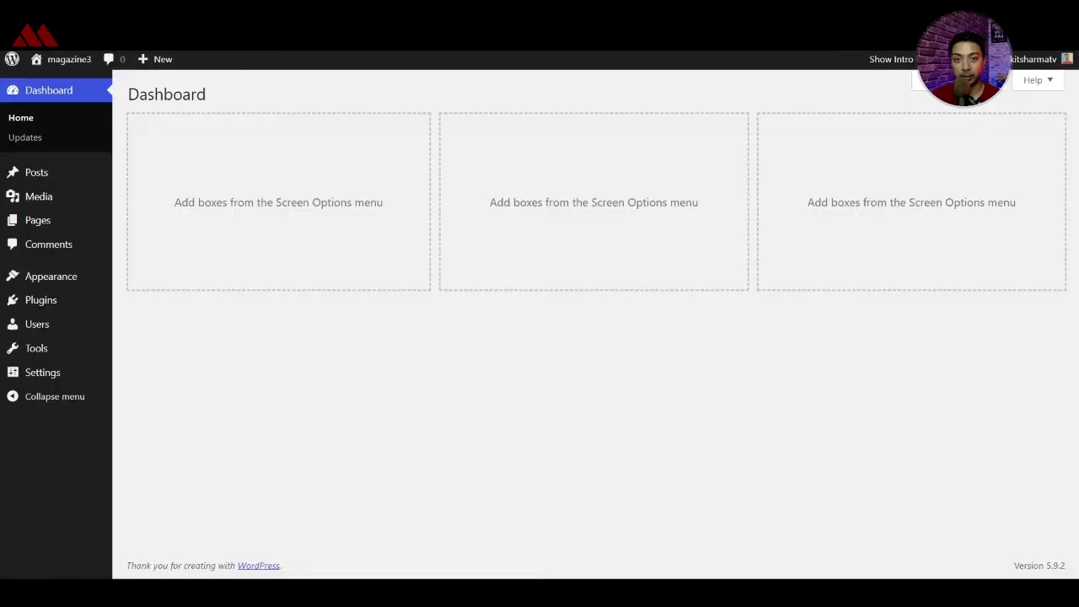
# Step: Upload the sitepress-multilingual-cms_v4.5.4.zip plugin file and install it
pyautogui.moveTo(41, 301)
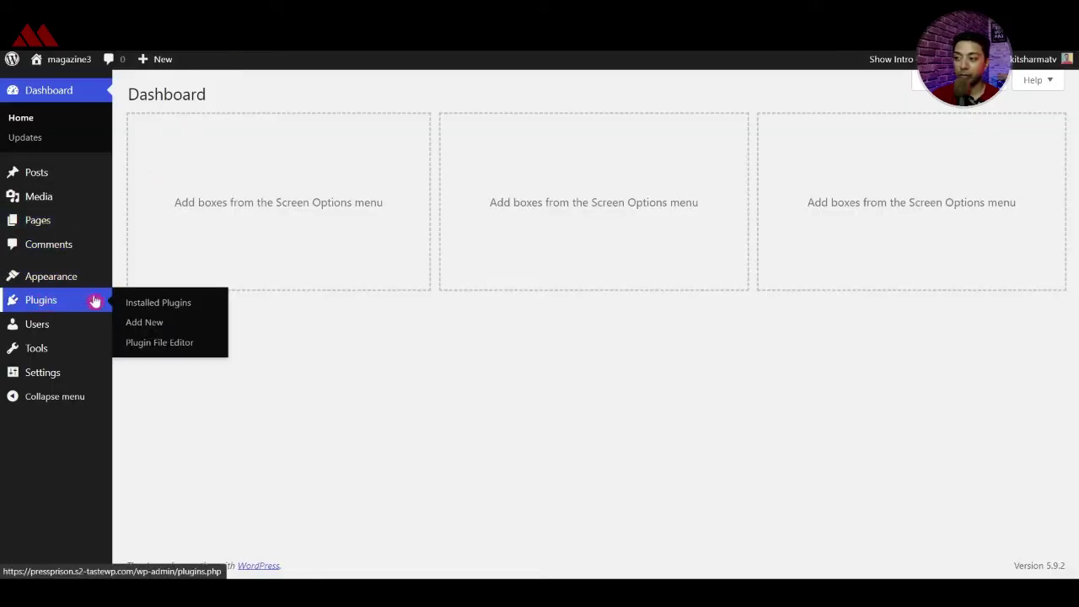
pyautogui.click(159, 328)
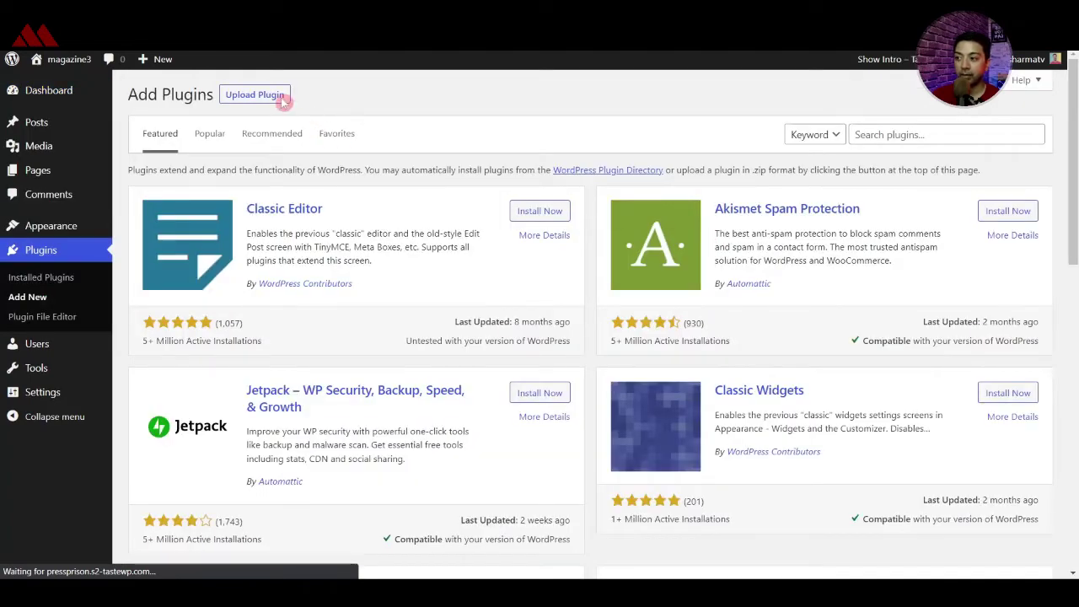
pyautogui.click(285, 98)
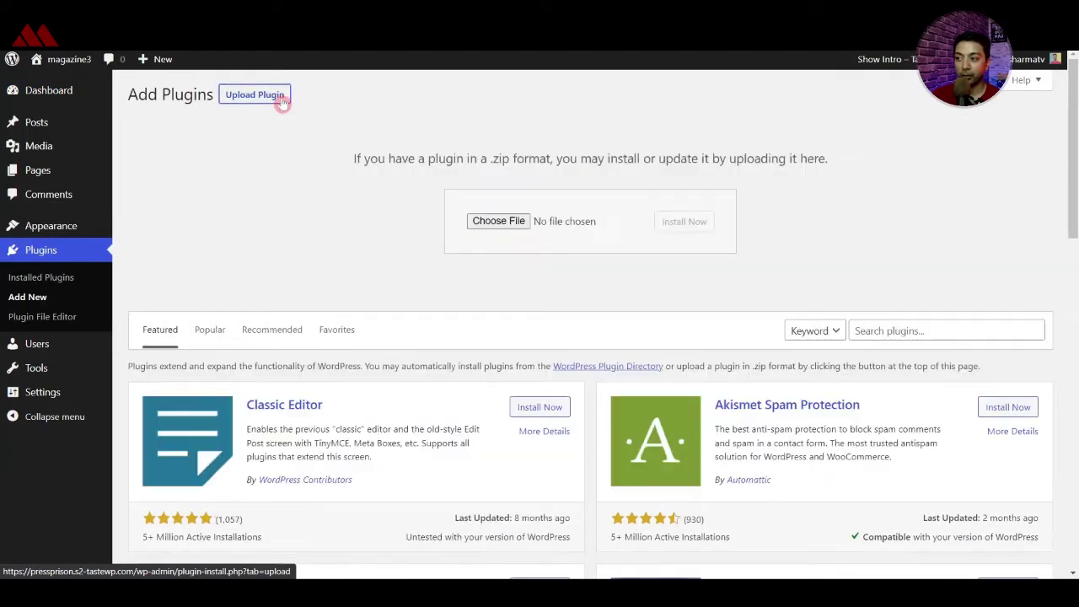
pyautogui.click(511, 222)
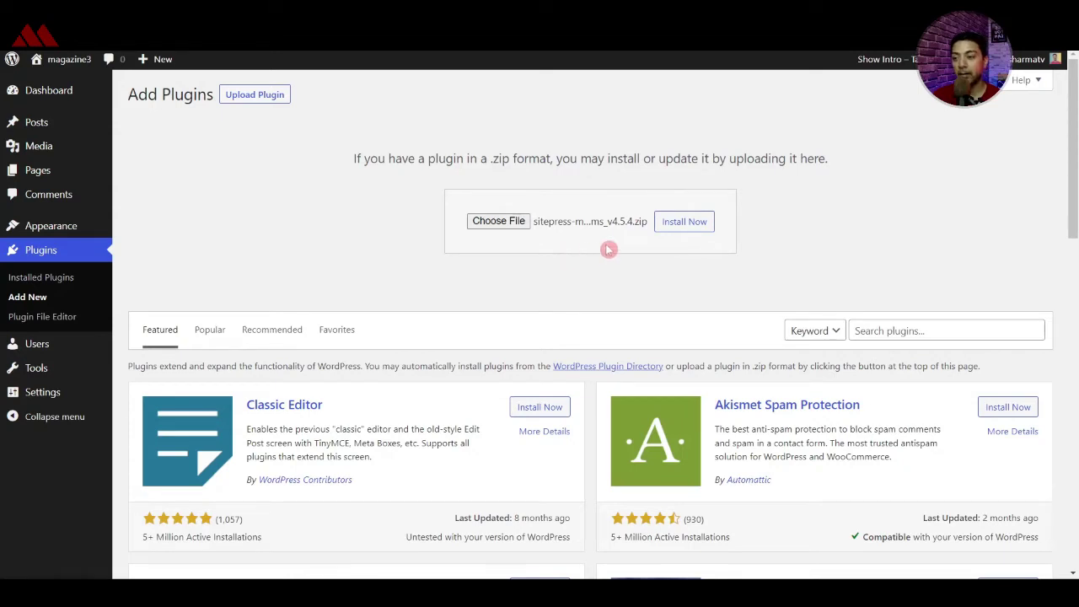
pyautogui.click(674, 222)
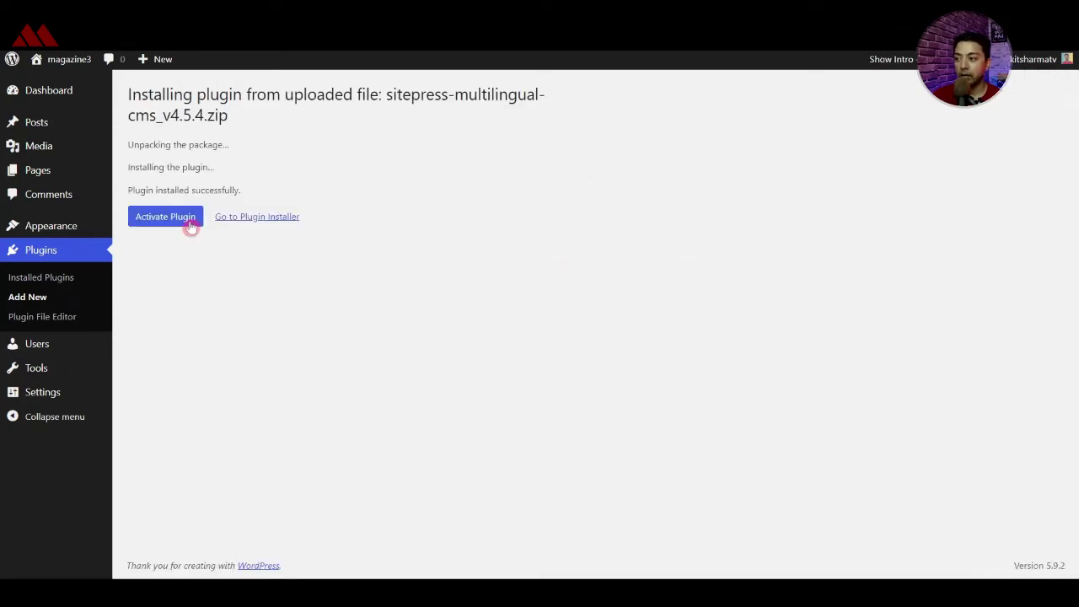
# Step: Activate the newly installed WPML Multilingual CMS plugin
pyautogui.click(191, 222)
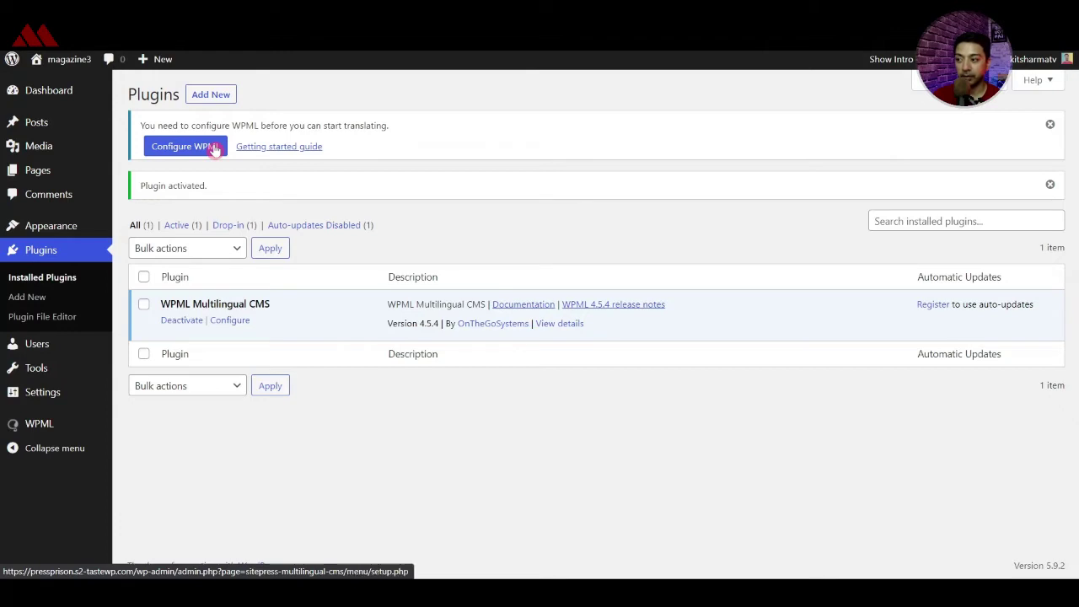
# Step: Launch the WPML setup wizard and add Hindi as a translation language
pyautogui.click(215, 148)
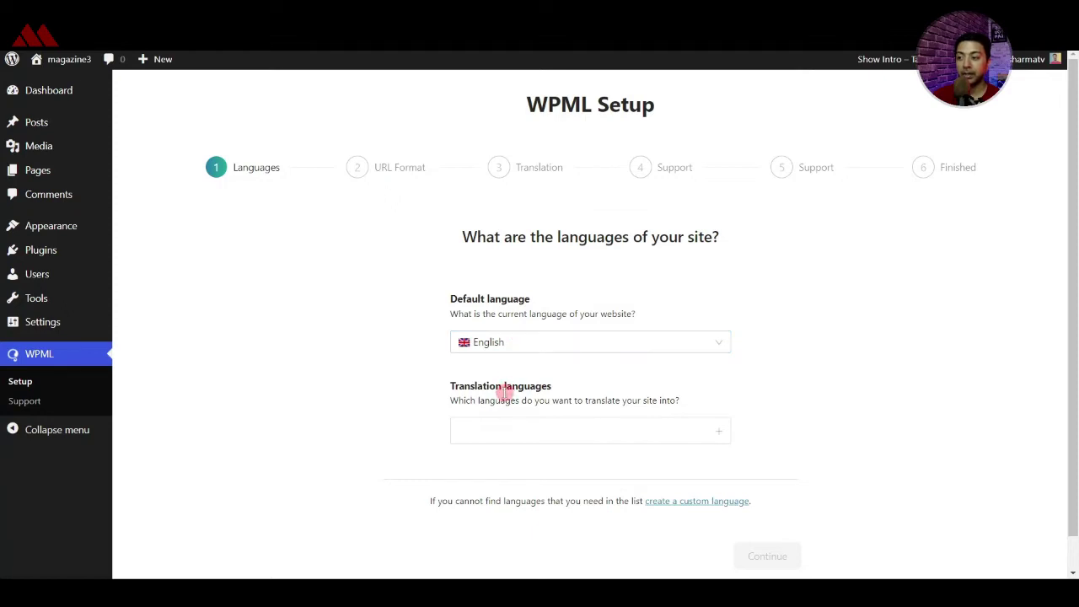
pyautogui.click(659, 431)
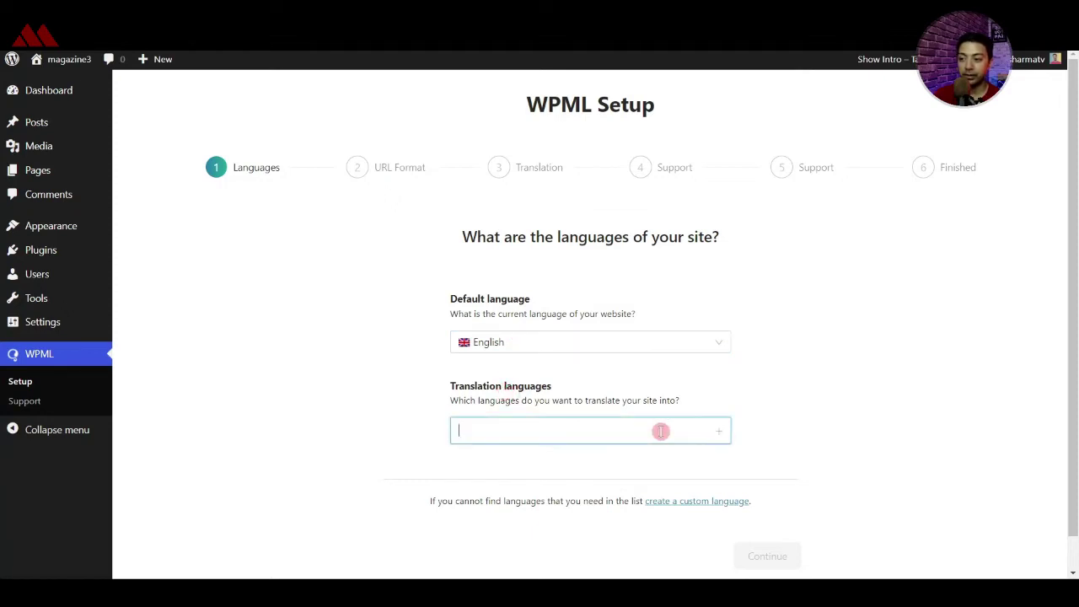
pyautogui.write('hindi')
pyautogui.click(655, 455)
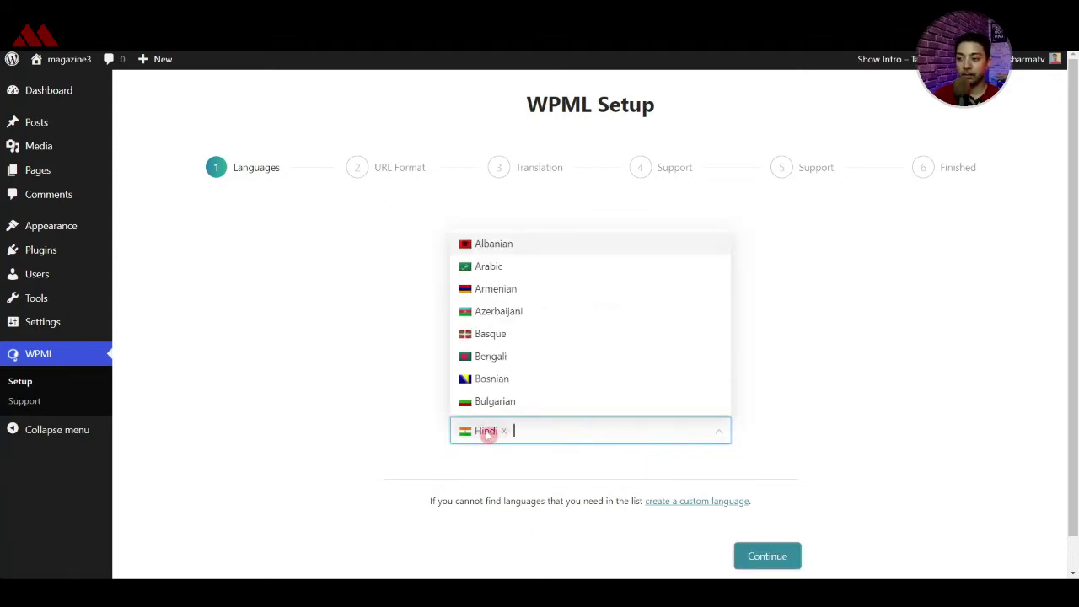
# Step: Keep Hindi as the only translation language and continue to the URL Format step
pyautogui.click(884, 424)
pyautogui.click(634, 424)
pyautogui.click(721, 432)
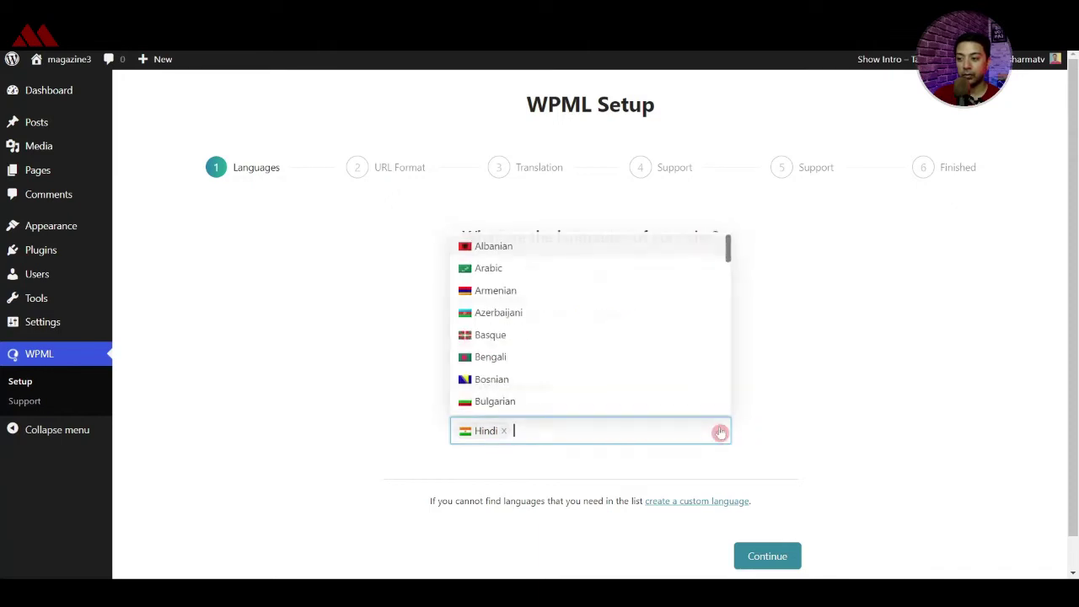
pyautogui.scroll(-10, 595, 276)
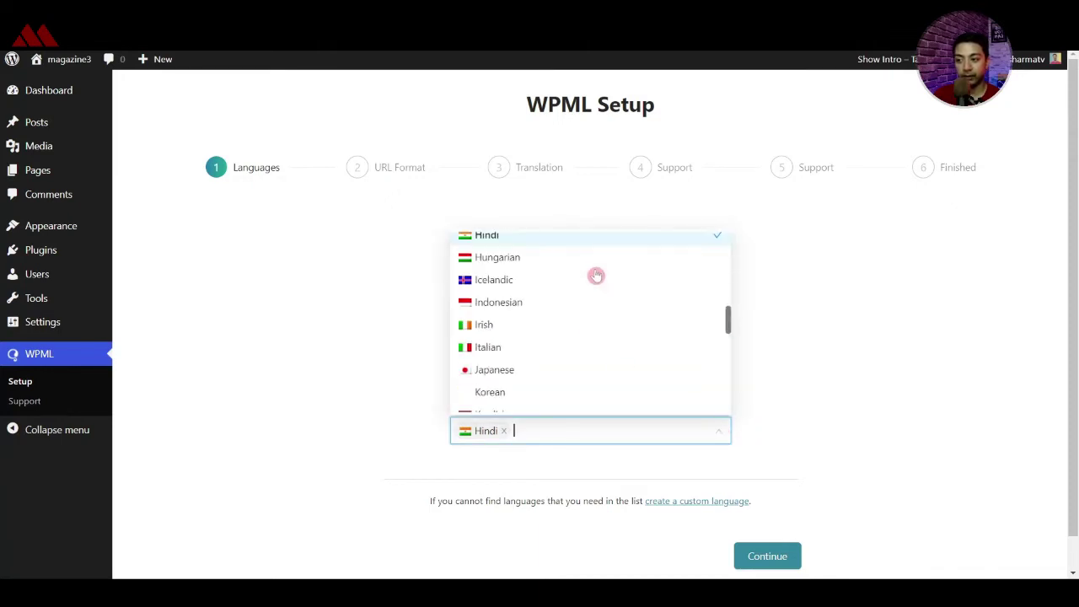
pyautogui.scroll(-5, 596, 275)
pyautogui.click(655, 441)
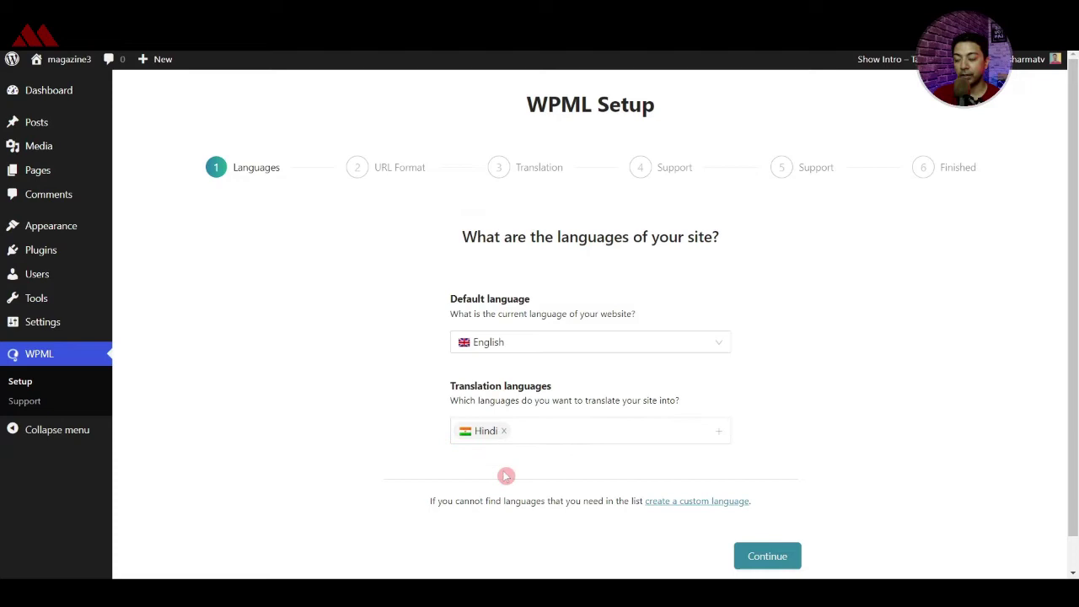
pyautogui.click(780, 563)
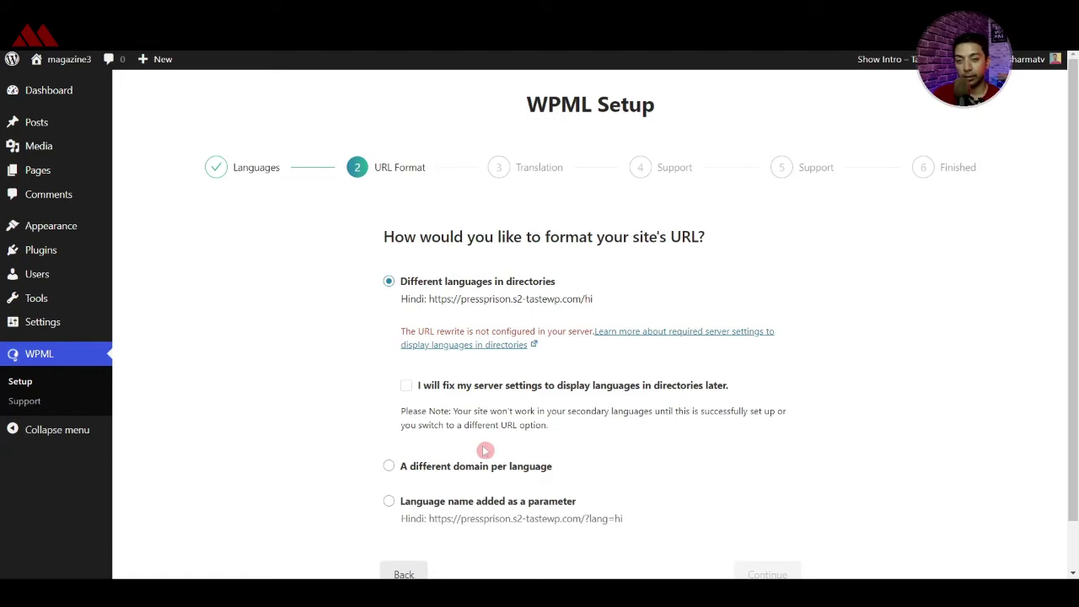
# Step: Add the language name as a URL parameter, choose Translate Some, and decline sending support data
pyautogui.click(438, 500)
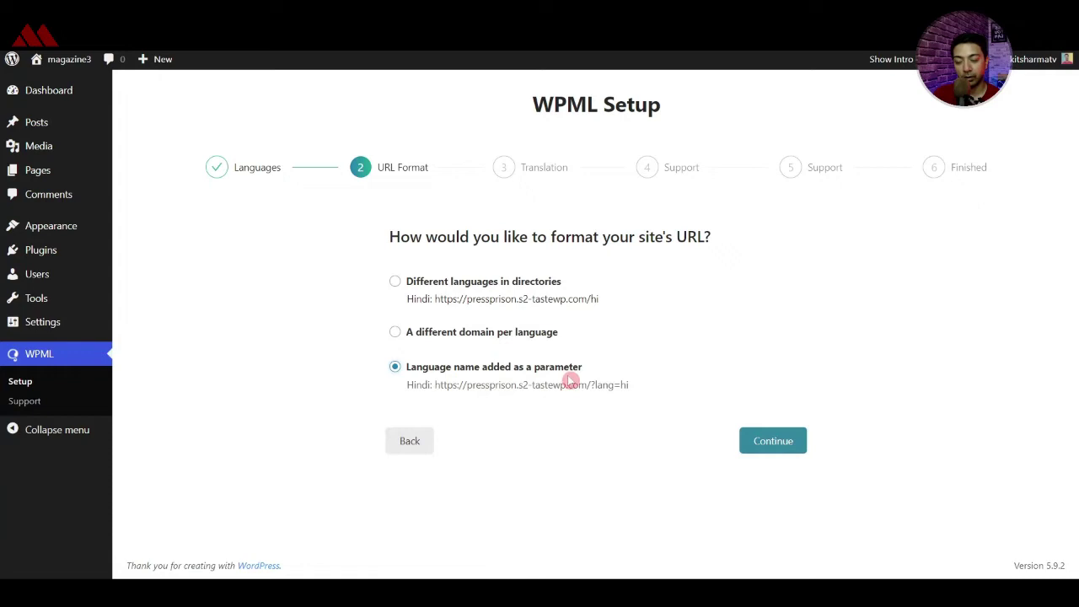
pyautogui.click(792, 451)
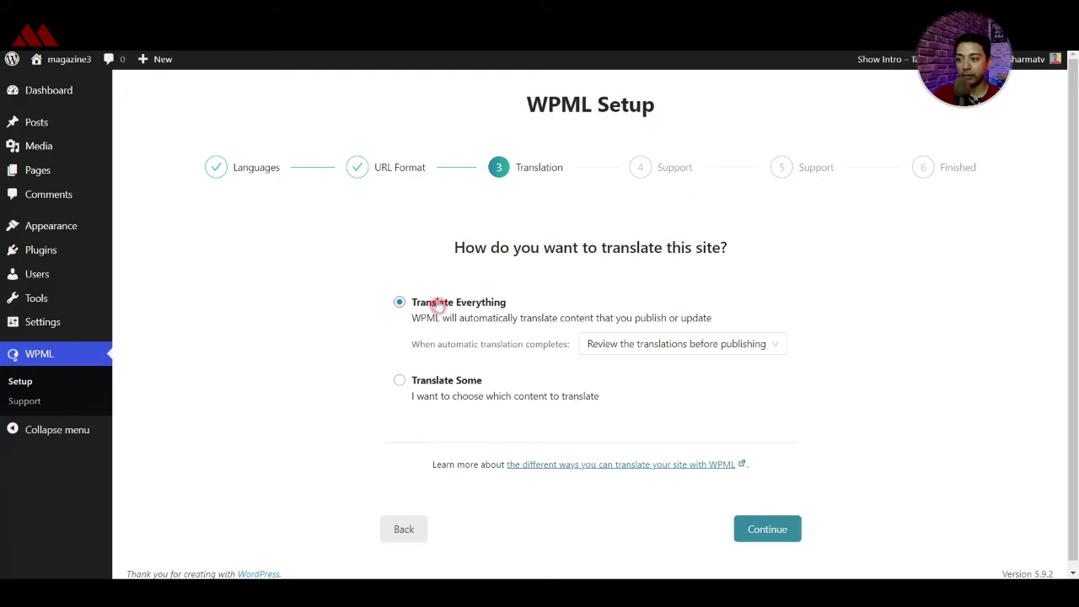
pyautogui.click(438, 309)
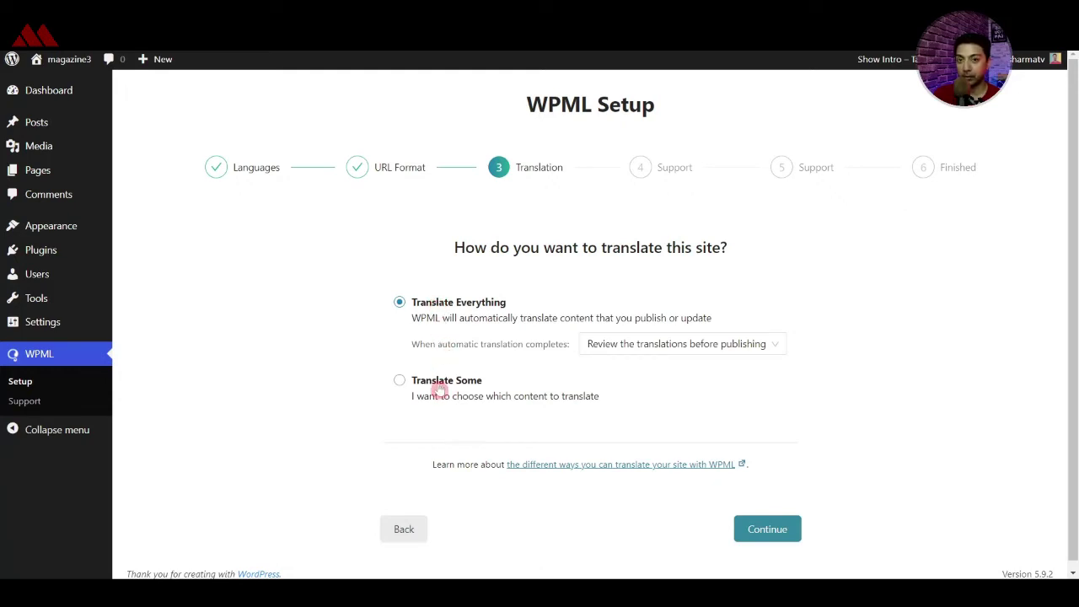
pyautogui.click(401, 384)
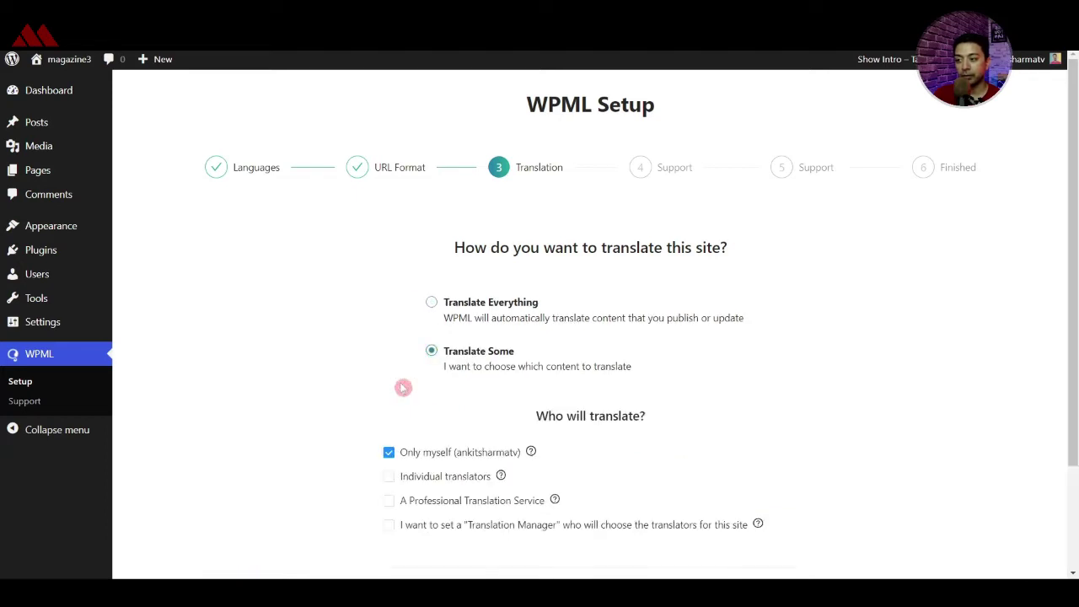
pyautogui.scroll(-2, 404, 385)
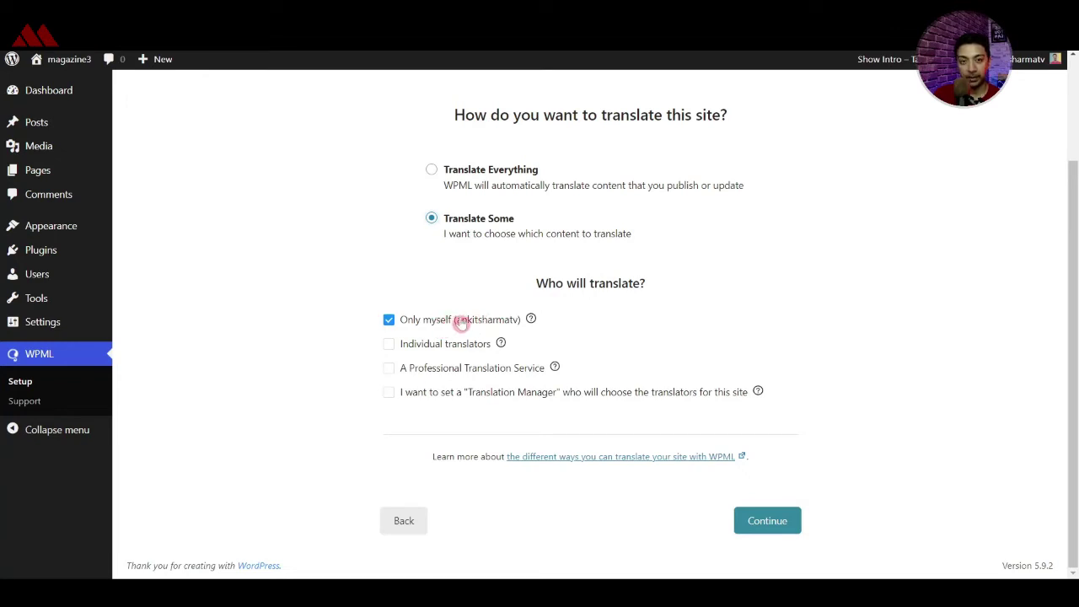
pyautogui.click(772, 527)
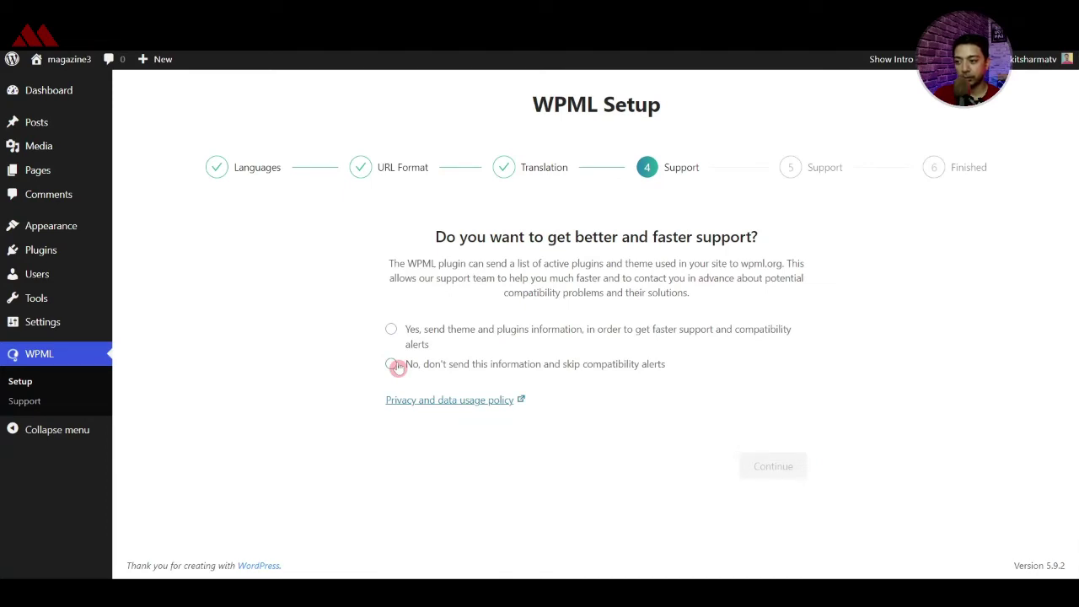
pyautogui.click(395, 366)
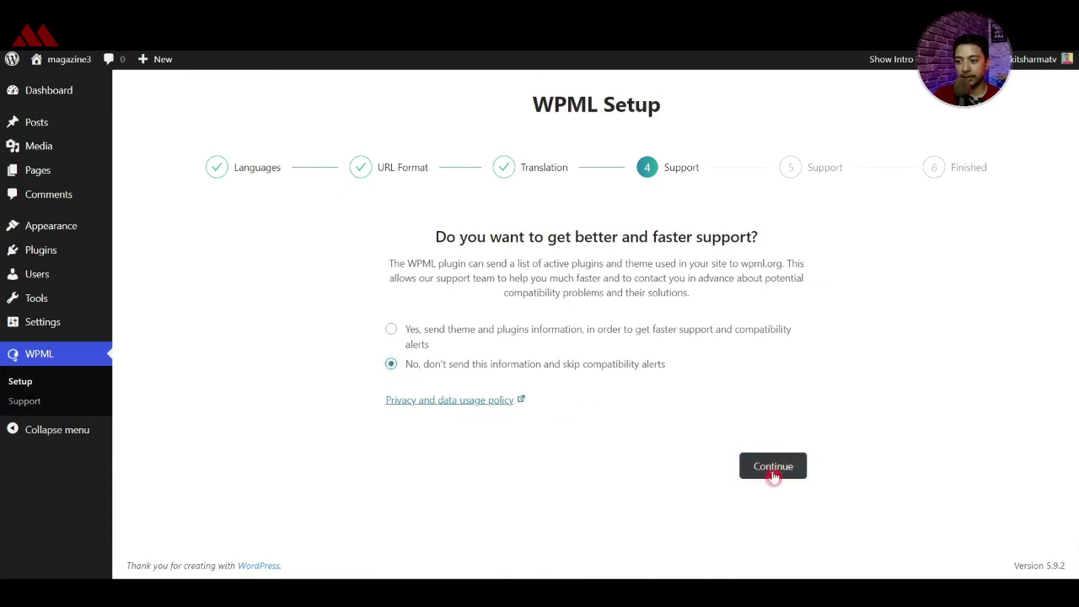
pyautogui.click(772, 468)
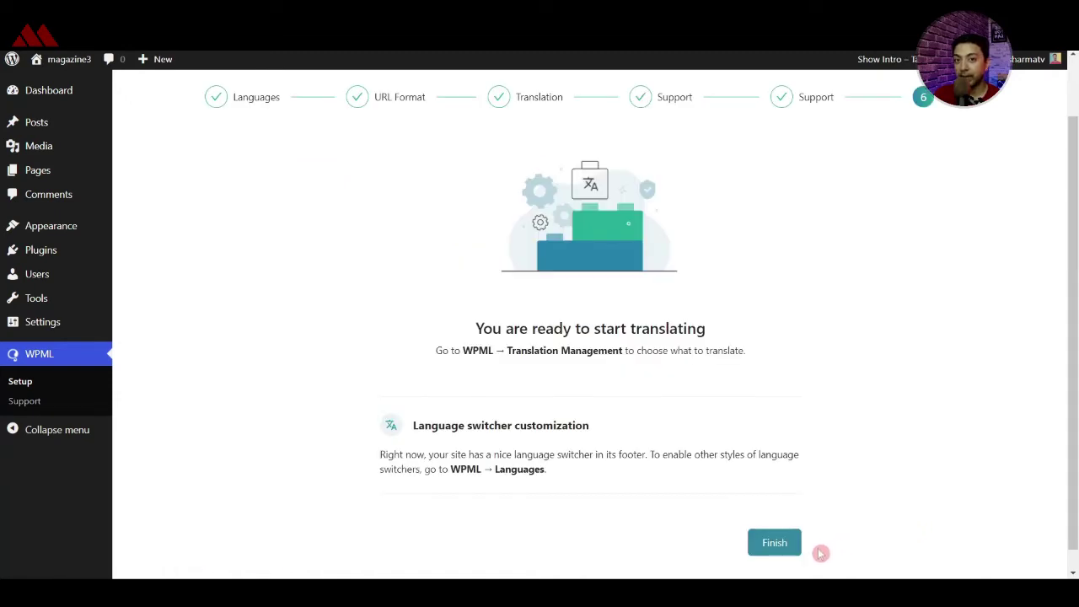
# Step: Finish the WPML setup and open the Translation Management dashboard
pyautogui.click(773, 544)
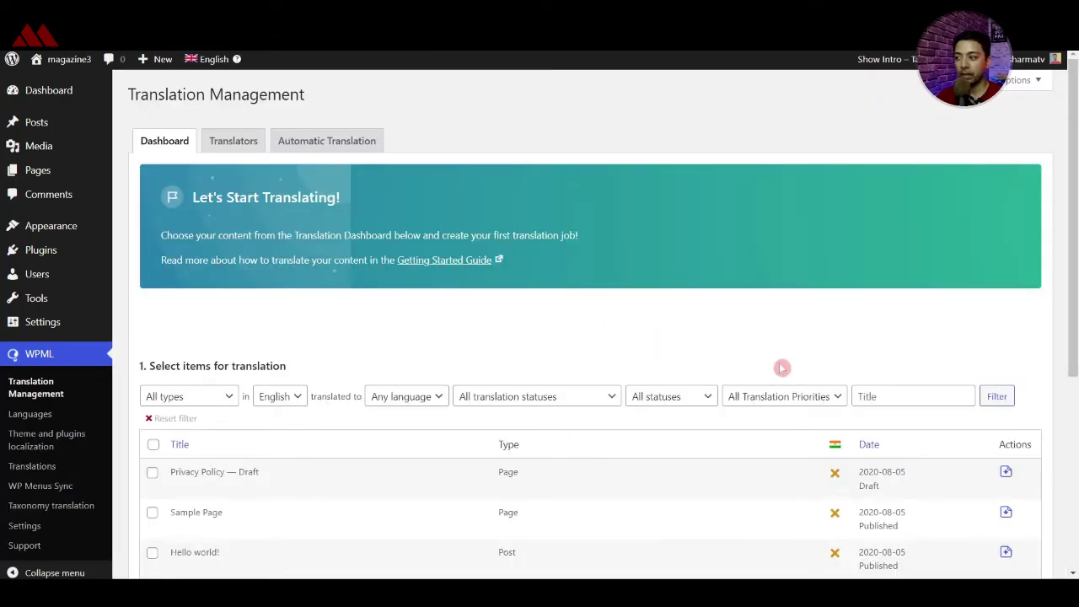
pyautogui.click(37, 400)
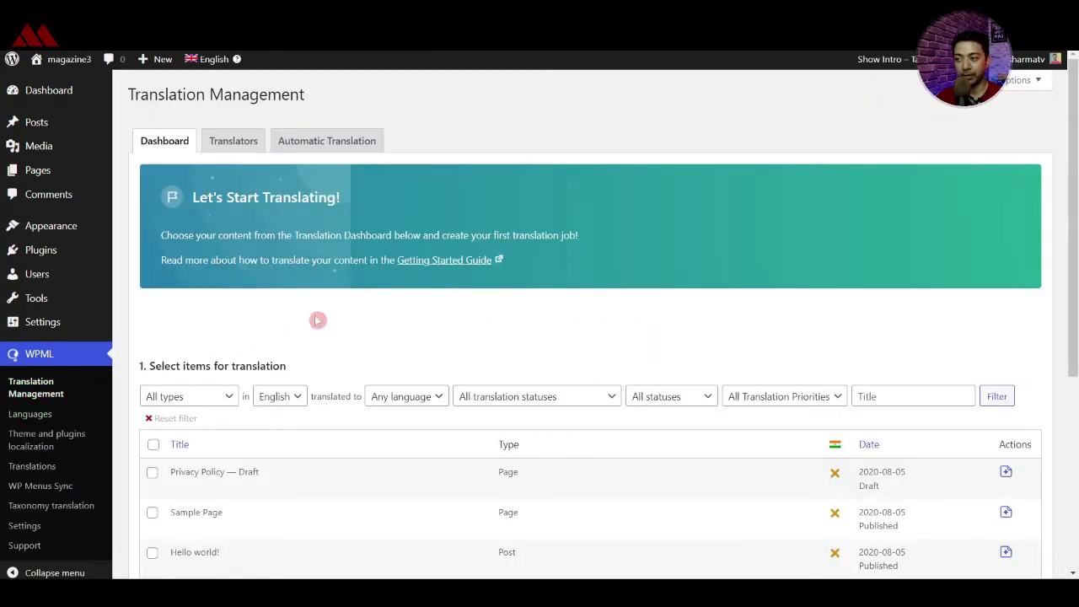
pyautogui.scroll(-2, 324, 324)
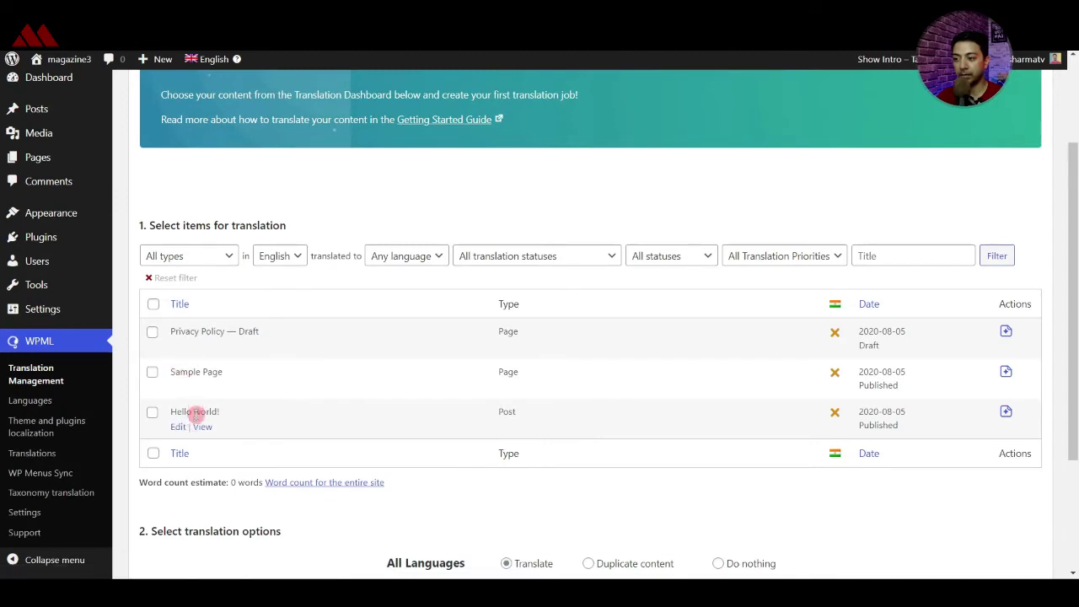
pyautogui.scroll(-3, 196, 413)
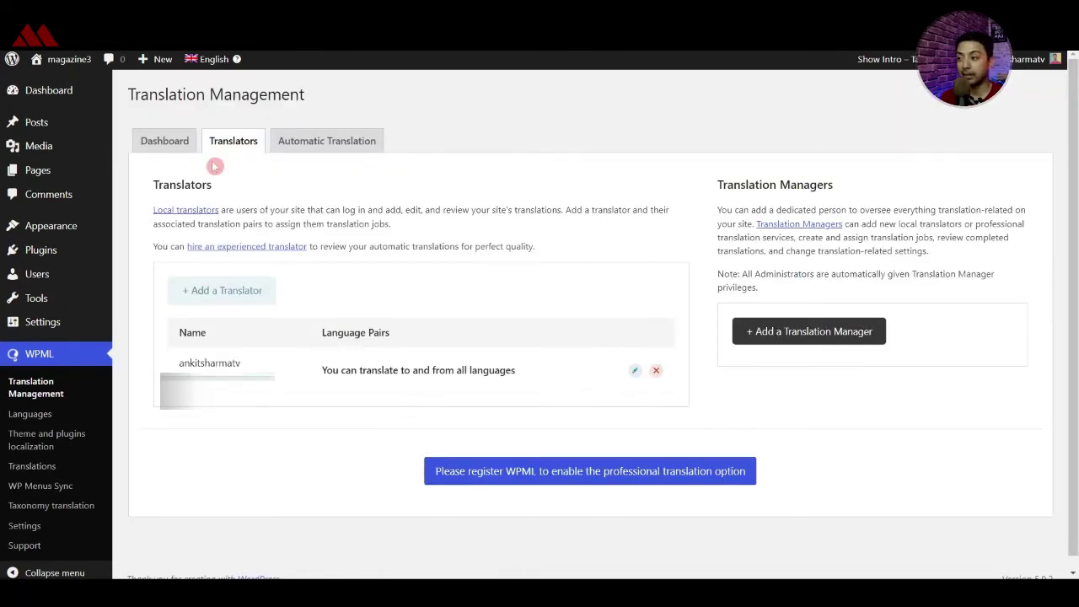
# Step: Look through the Translators and Automatic Translation tabs, then return to the Dashboard list
pyautogui.click(227, 292)
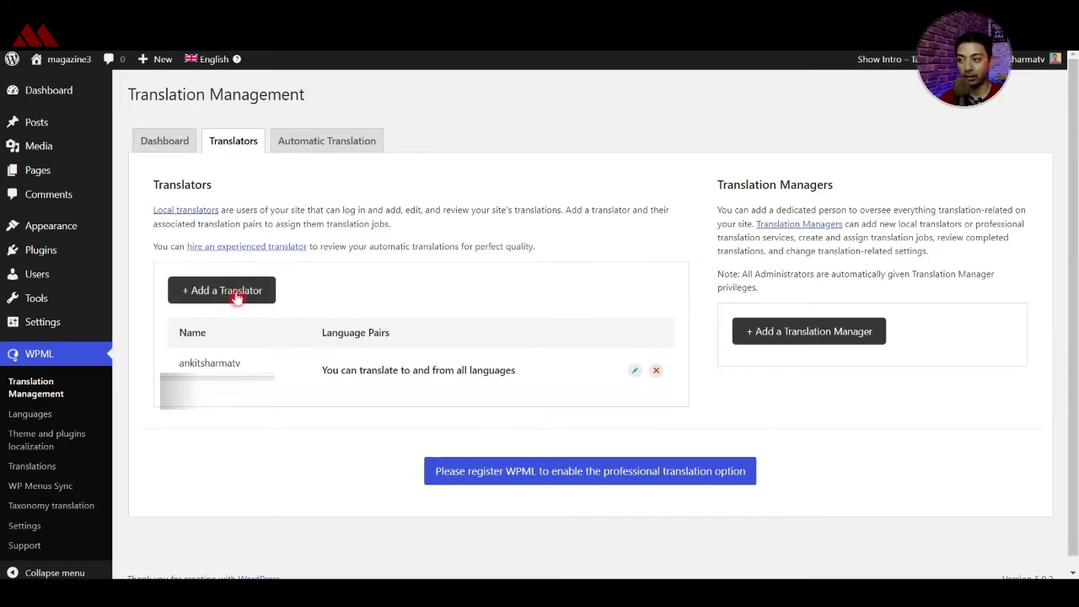
pyautogui.click(309, 140)
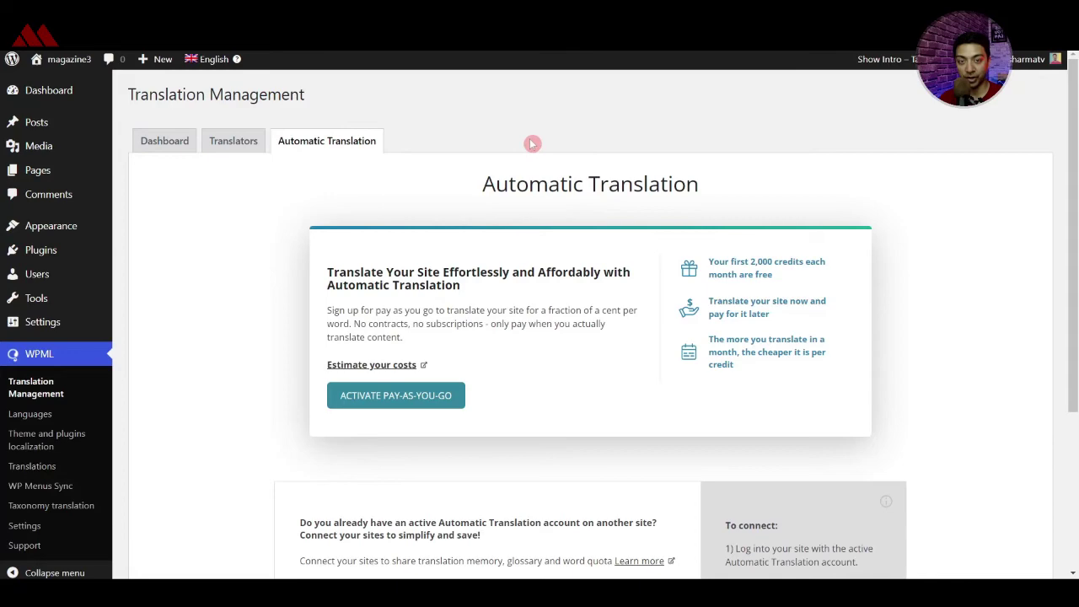
pyautogui.scroll(-3, 511, 226)
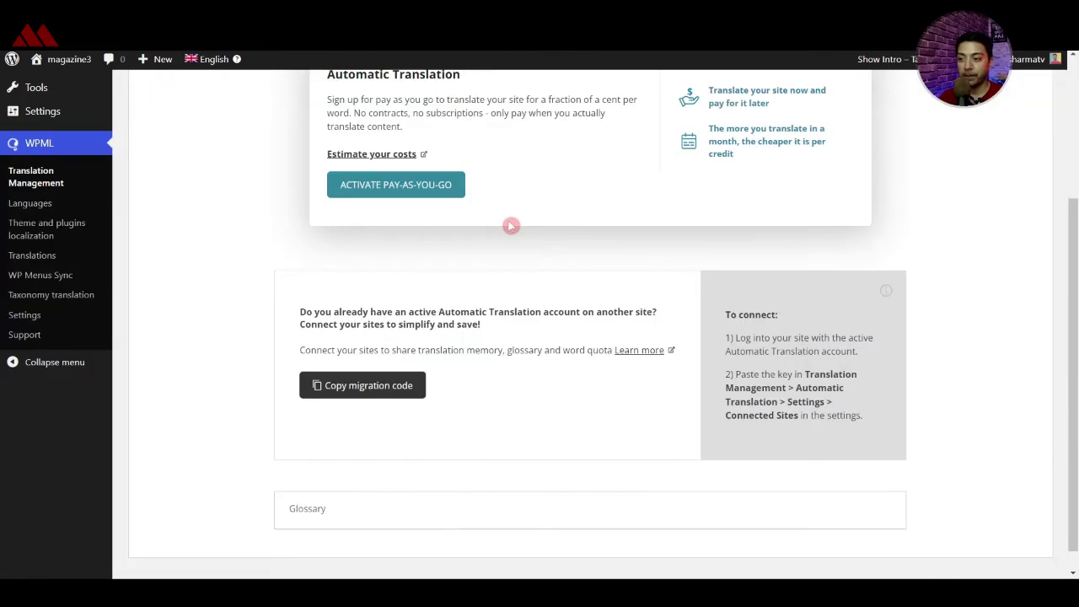
pyautogui.scroll(2, 506, 240)
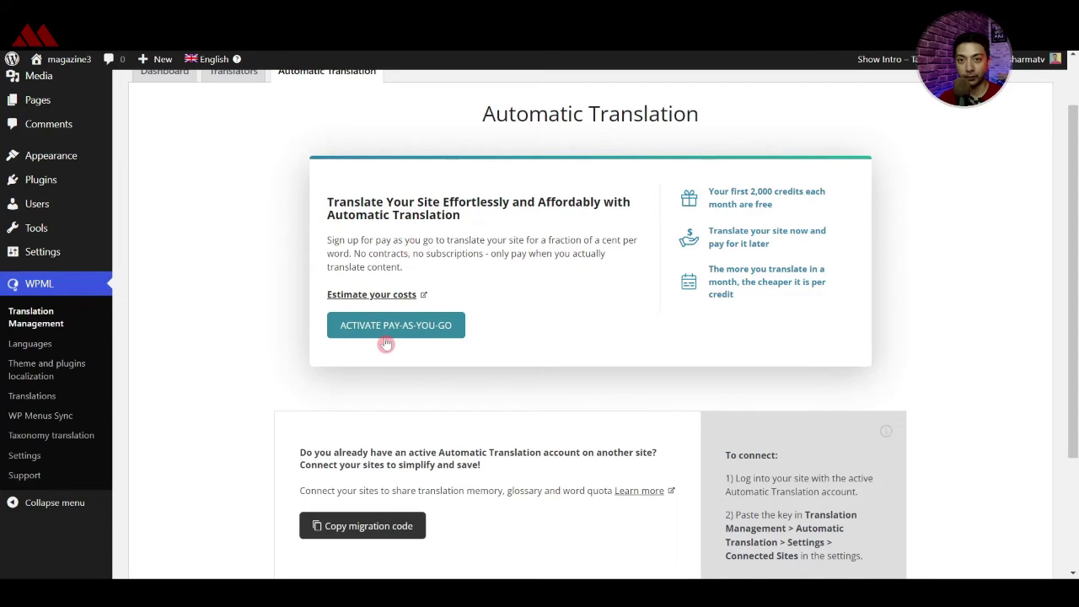
pyautogui.click(332, 325)
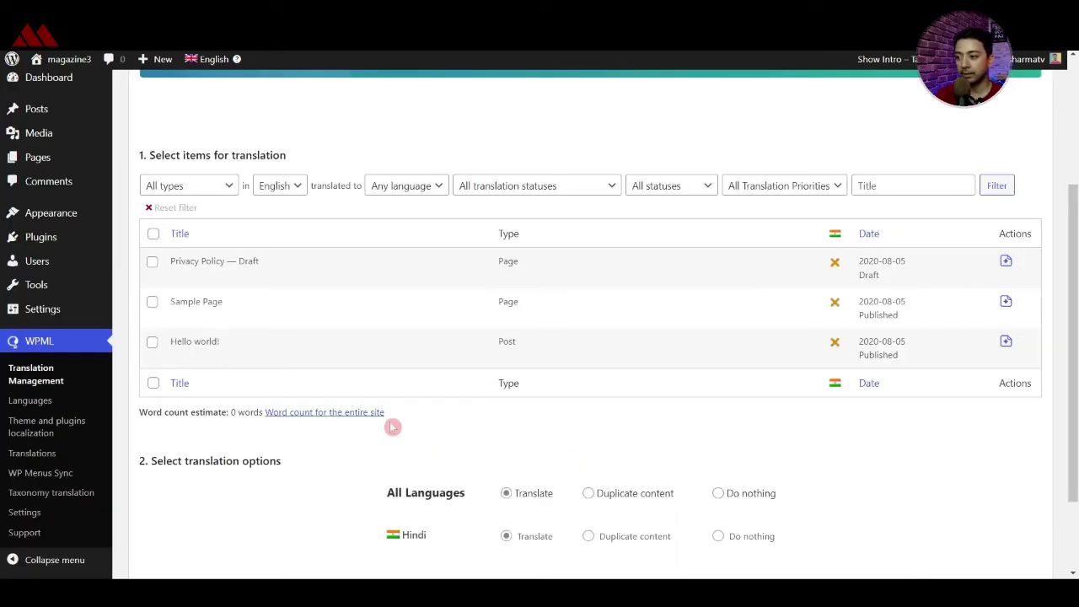
# Step: From All Posts, start the Hindi translation of Hello world! with the title 'नमस्ते मित्रो'
pyautogui.click(46, 111)
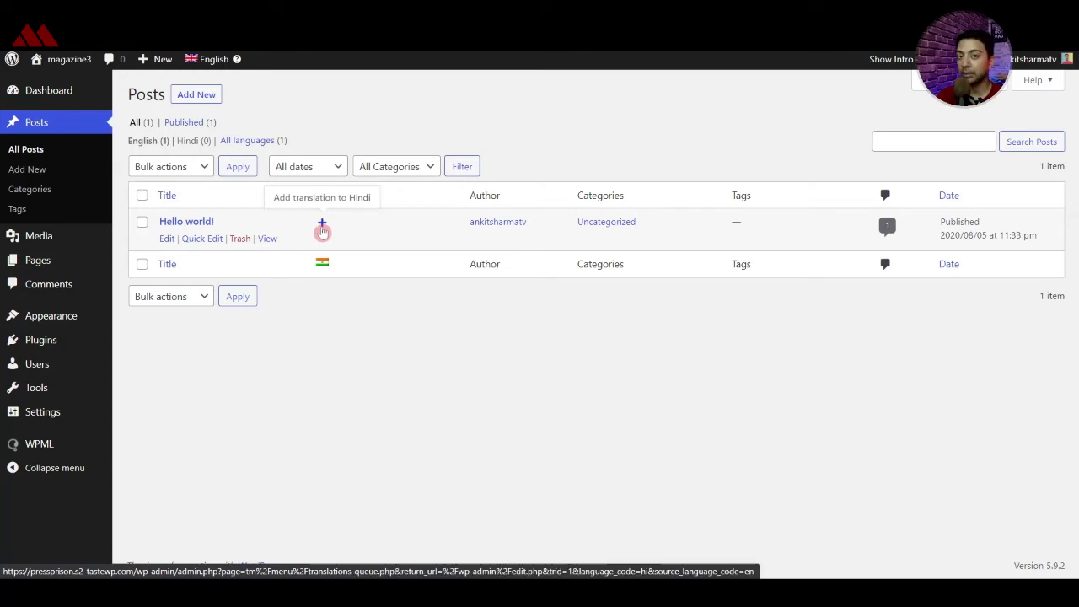
pyautogui.click(322, 224)
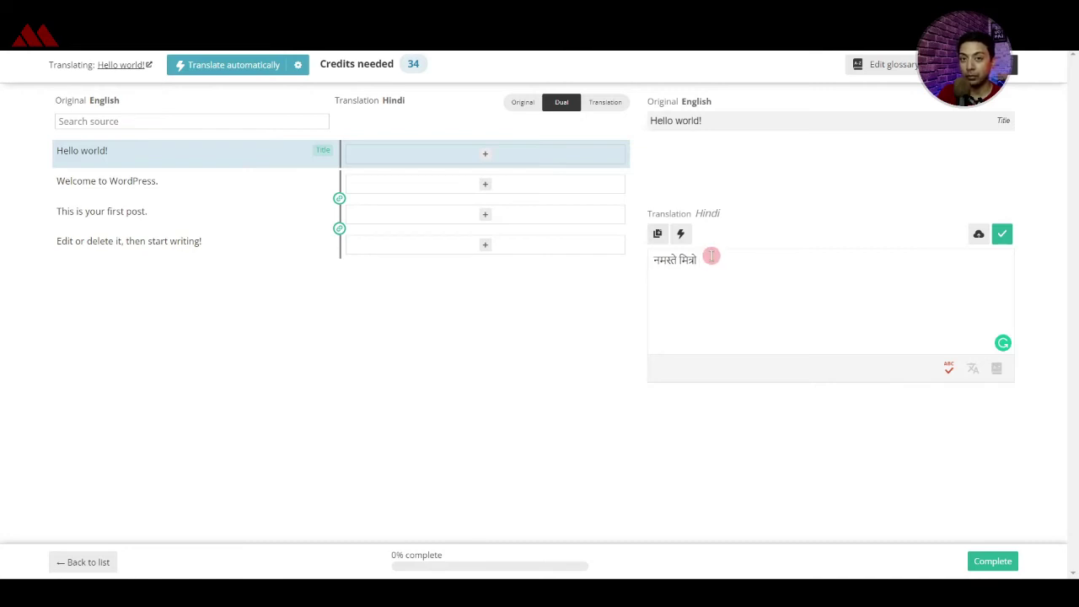
pyautogui.doubleClick(690, 261)
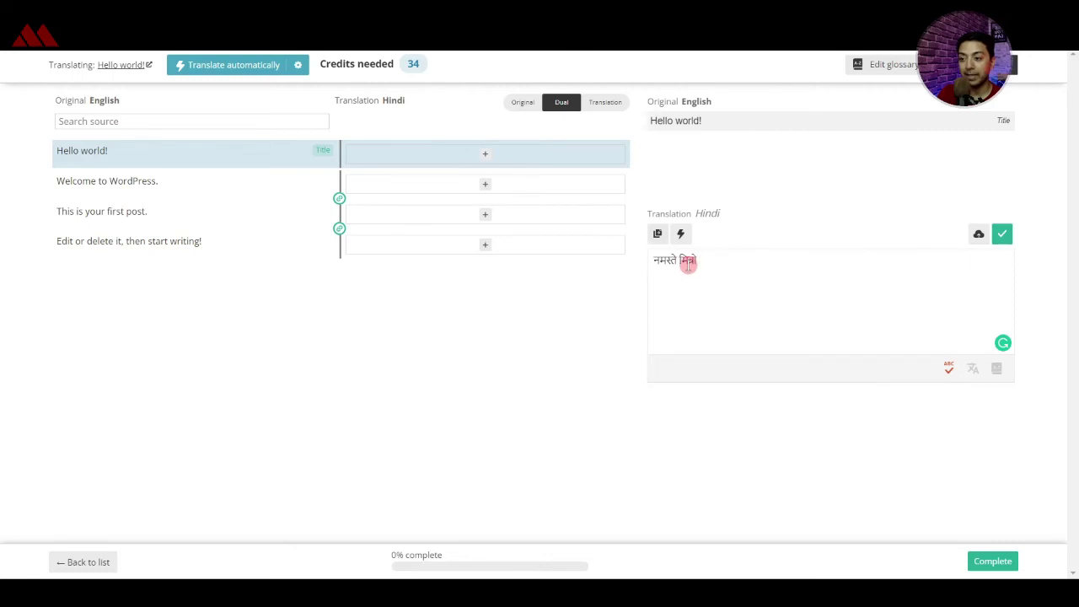
# Step: Save the Hindi title and translate the remaining sentences, reaching 100% complete
pyautogui.click(724, 264)
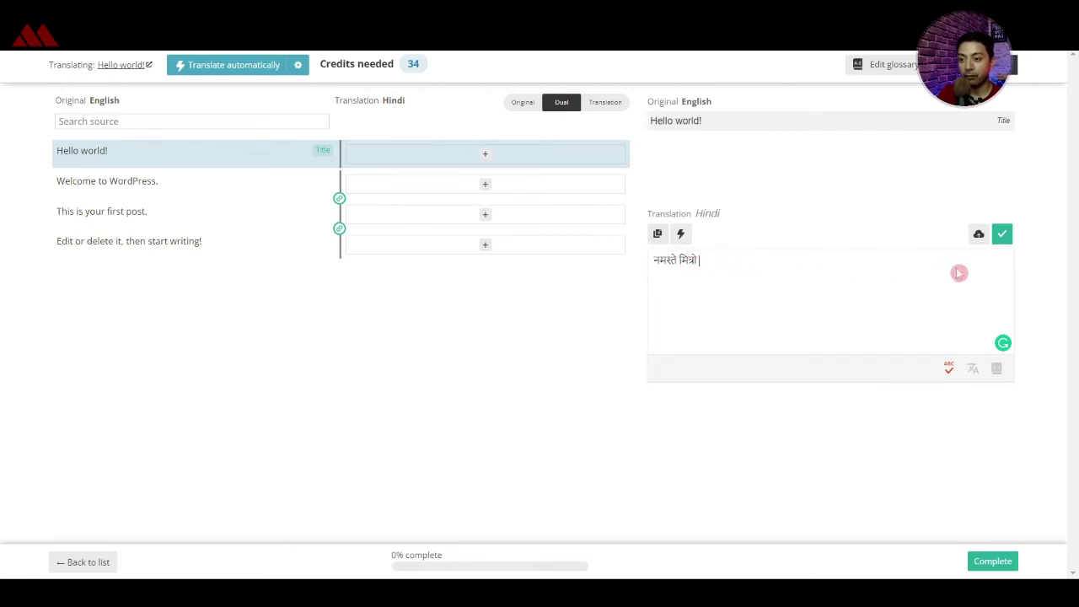
pyautogui.click(1002, 236)
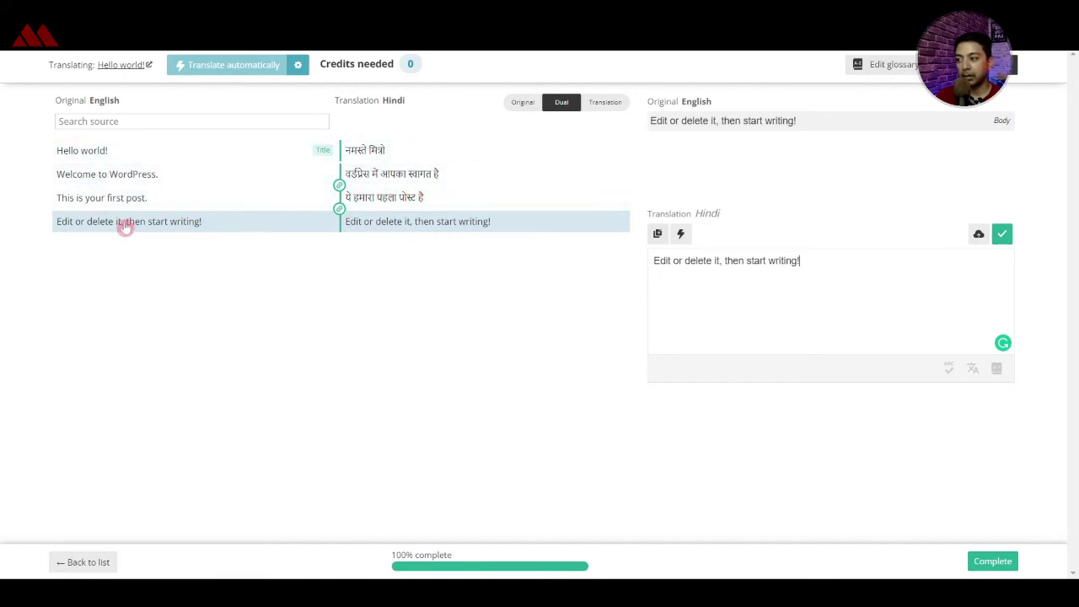
pyautogui.click(735, 280)
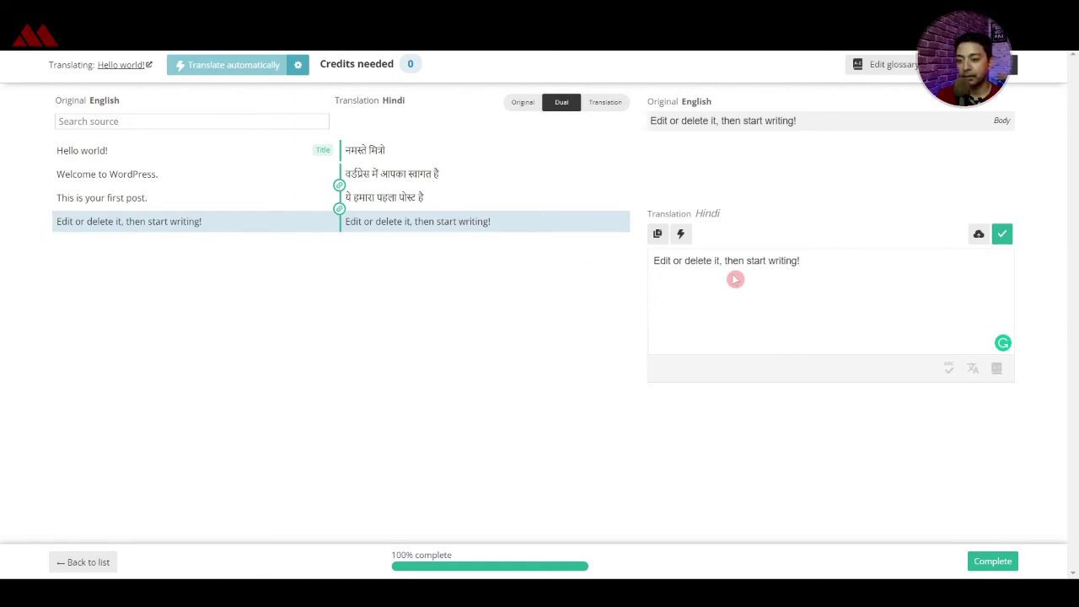
pyautogui.moveTo(399, 568)
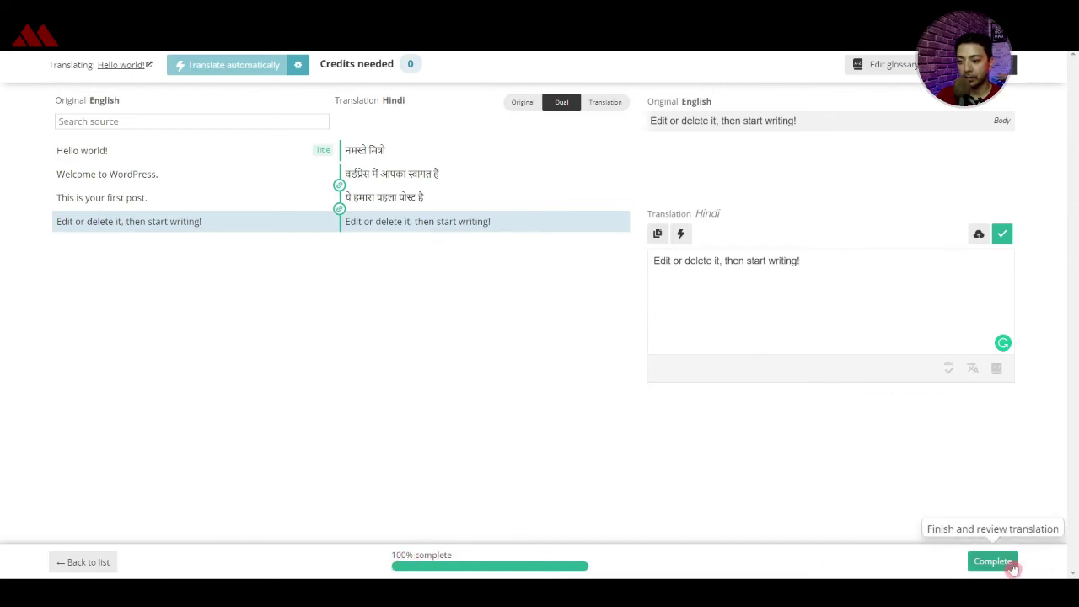
# Step: Complete the Hindi translation and open the Hello world! post on the live site
pyautogui.click(1010, 567)
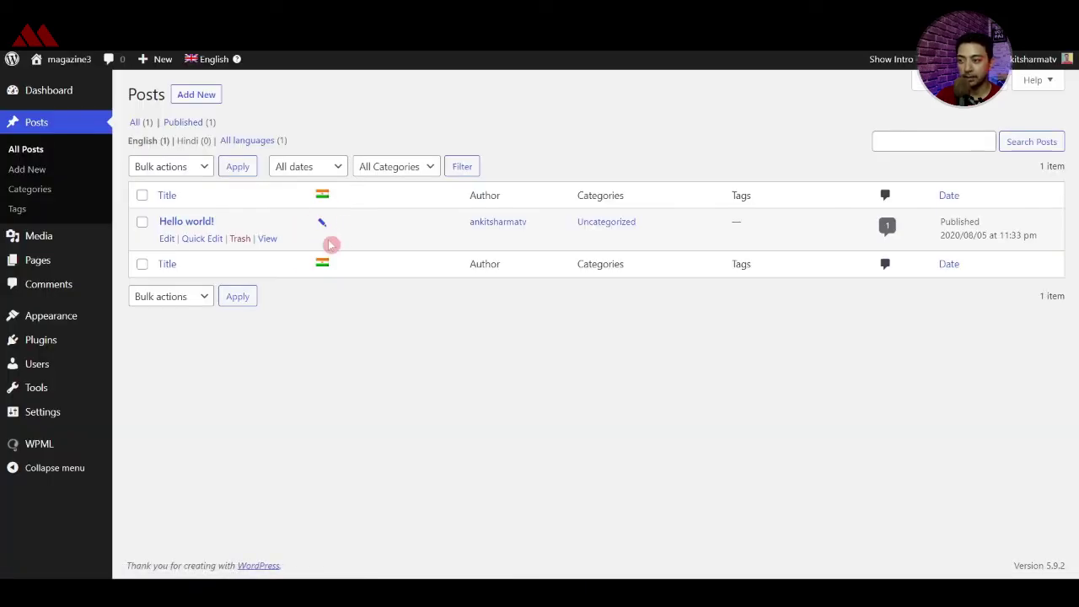
pyautogui.rightClick(267, 239)
pyautogui.click(294, 236)
pyautogui.click(268, 238)
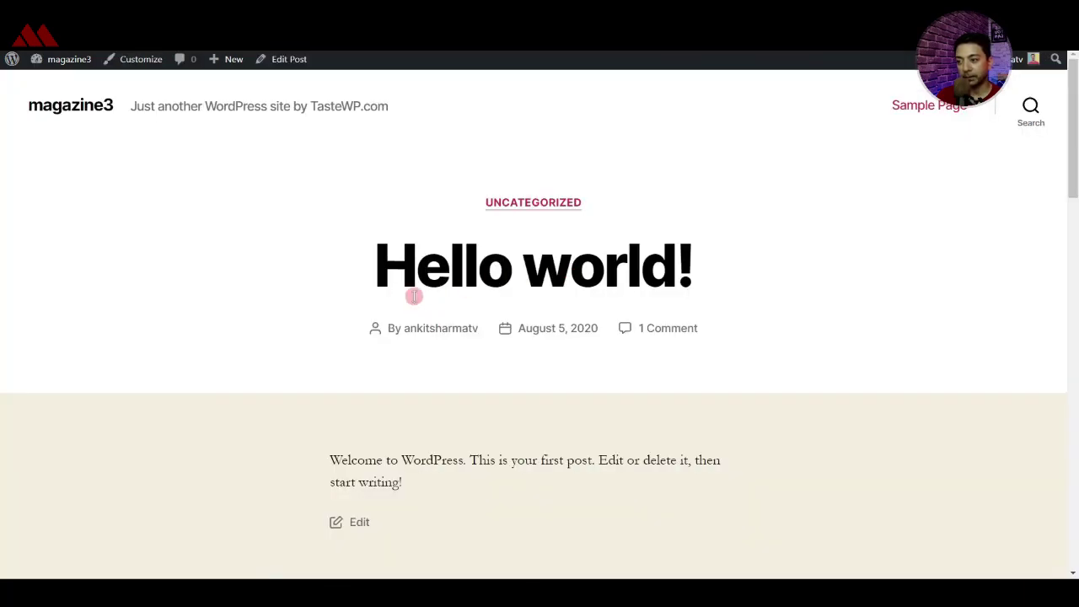
# Step: Switch the live post to हिन्दी and check the sentence left in English
pyautogui.scroll(-15, 694, 299)
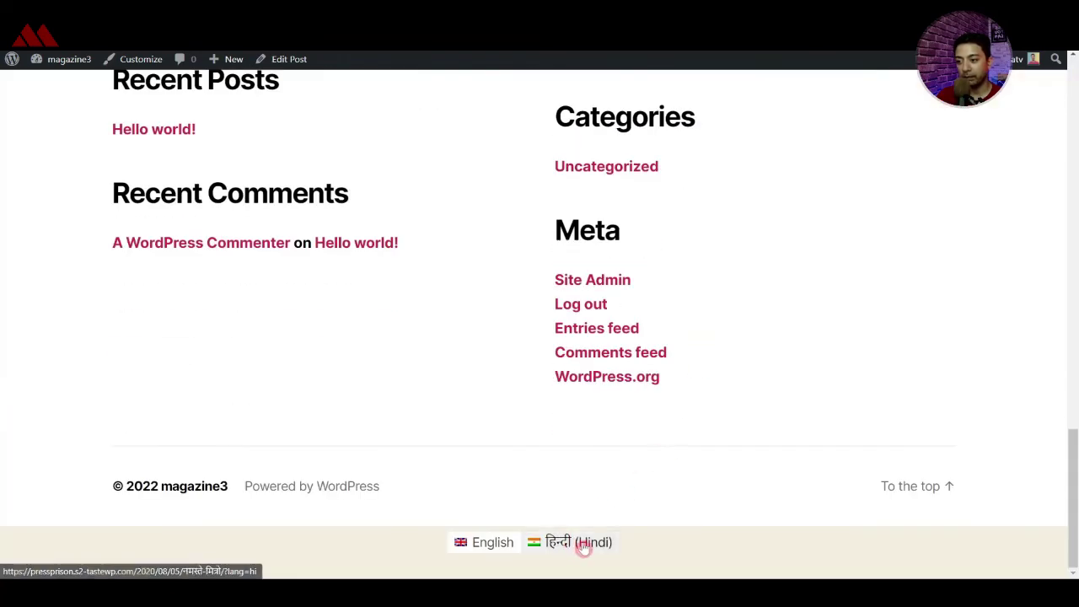
pyautogui.click(580, 548)
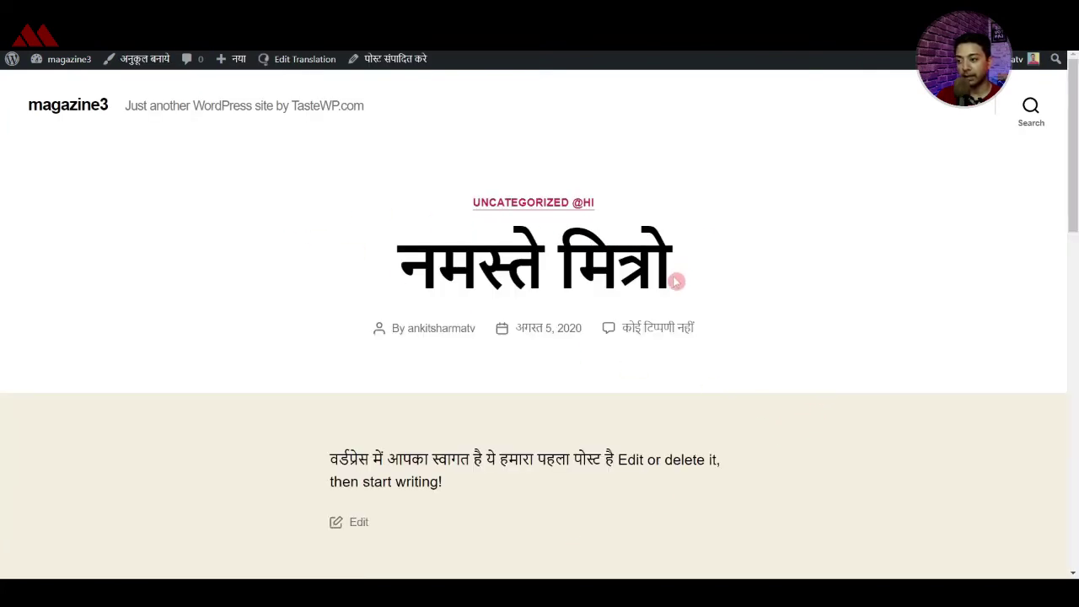
pyautogui.scroll(-3, 676, 281)
pyautogui.moveTo(619, 174); pyautogui.dragTo(455, 203)
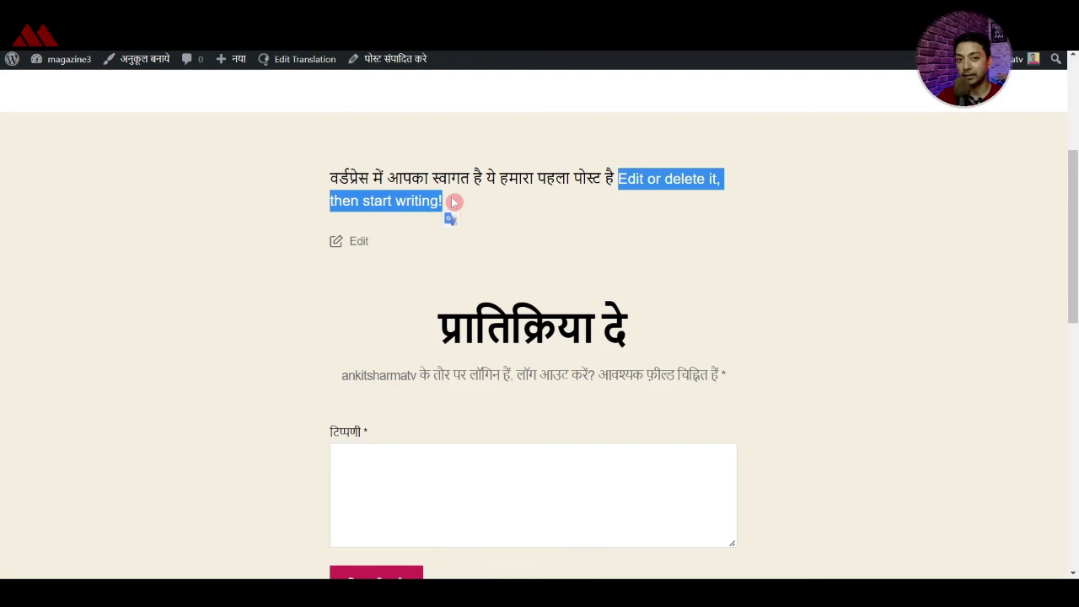
pyautogui.click(835, 376)
pyautogui.scroll(1, 836, 376)
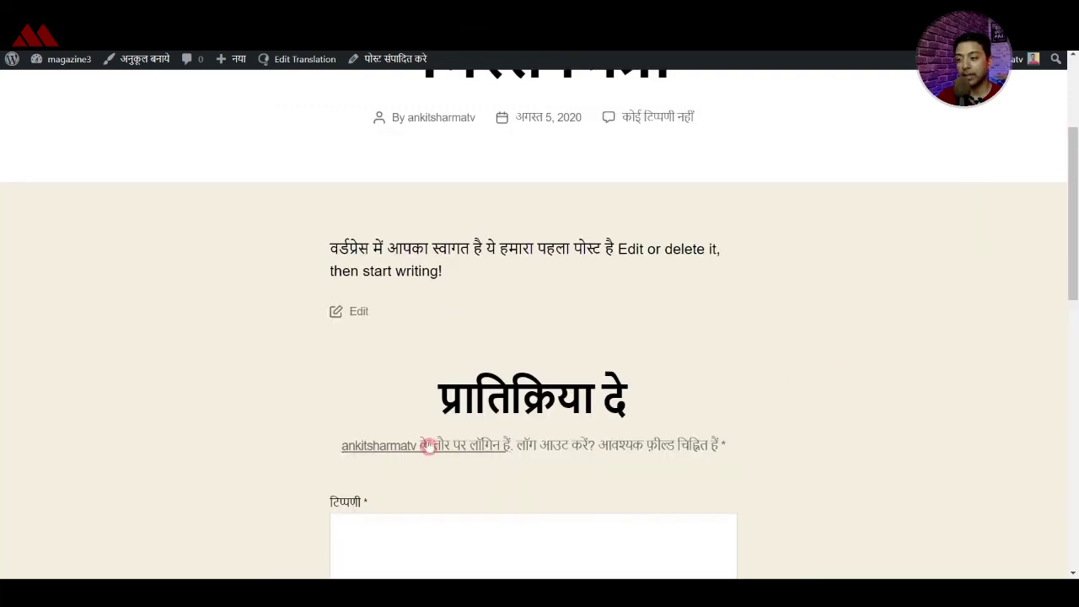
pyautogui.scroll(-7, 710, 414)
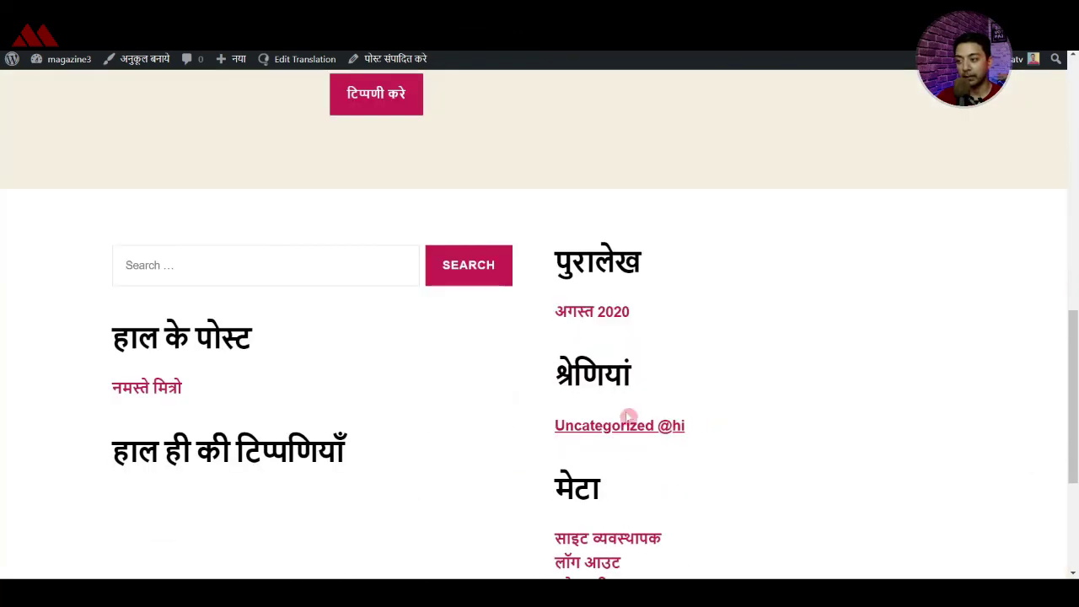
pyautogui.scroll(-3, 649, 371)
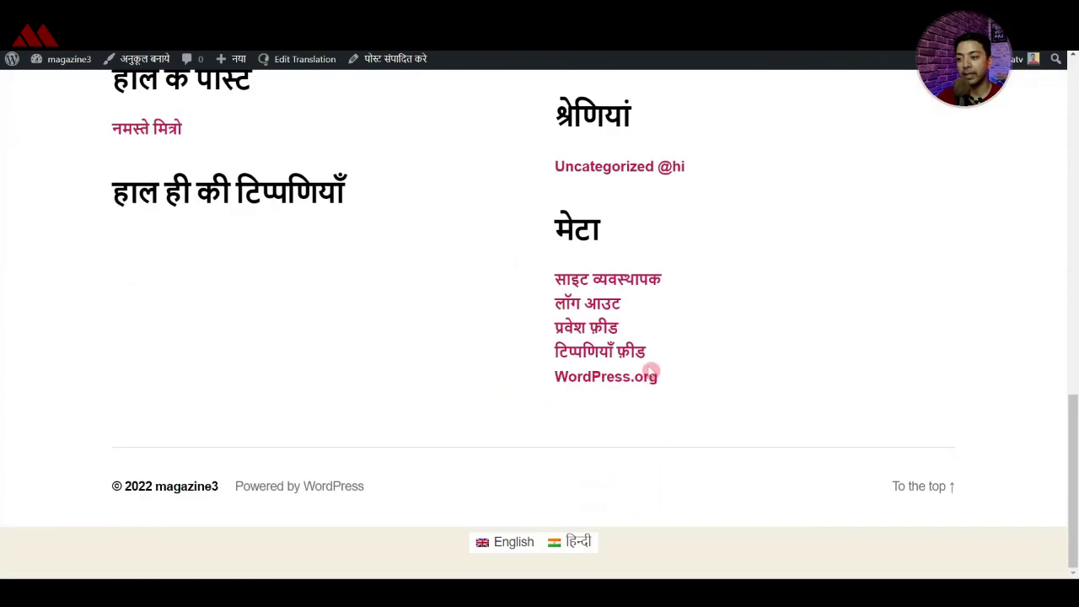
# Step: Use Alt+Left to return from the live post to the All Posts admin list
pyautogui.hotkey('alt', 'Left')
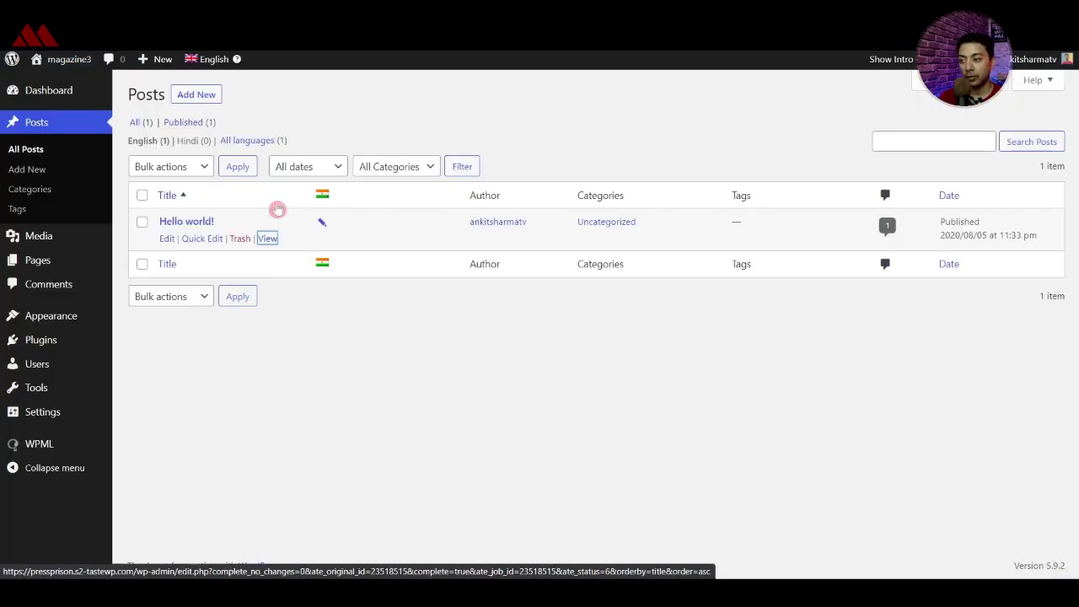